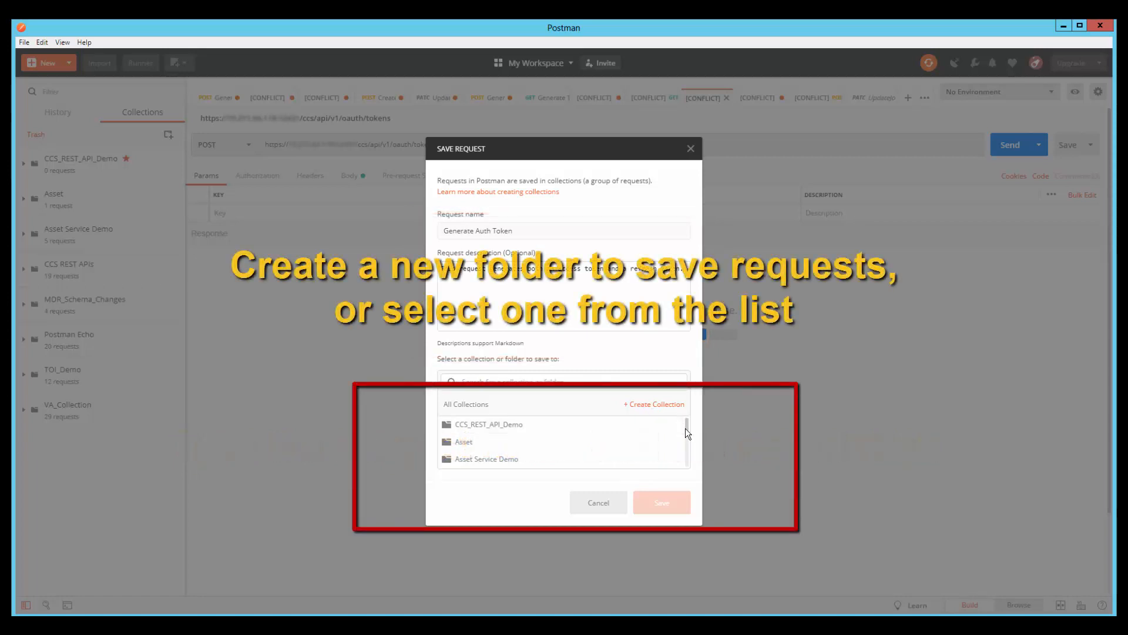
Step: Save the Generate Auth Token request to the CCS_REST_API_Demo collection and expand that collection
mouse_move(686, 431)
left_mouse_down()
mouse_move(689, 466)
mouse_move(685, 425)
left_mouse_up()
left_click(509, 425)
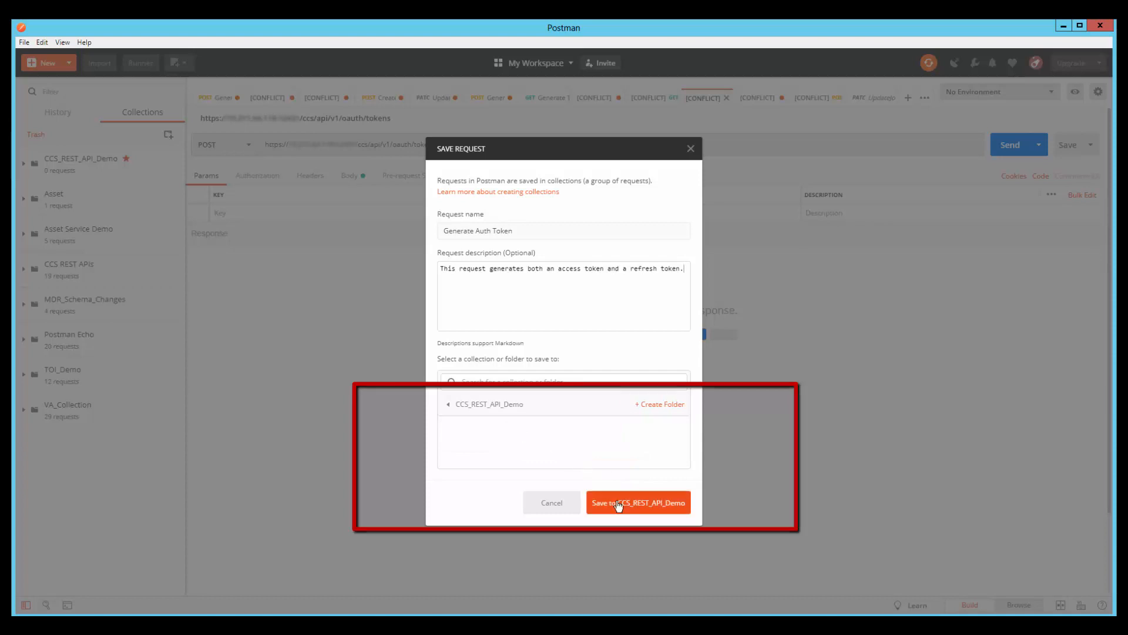
left_click(620, 511)
left_click(34, 167)
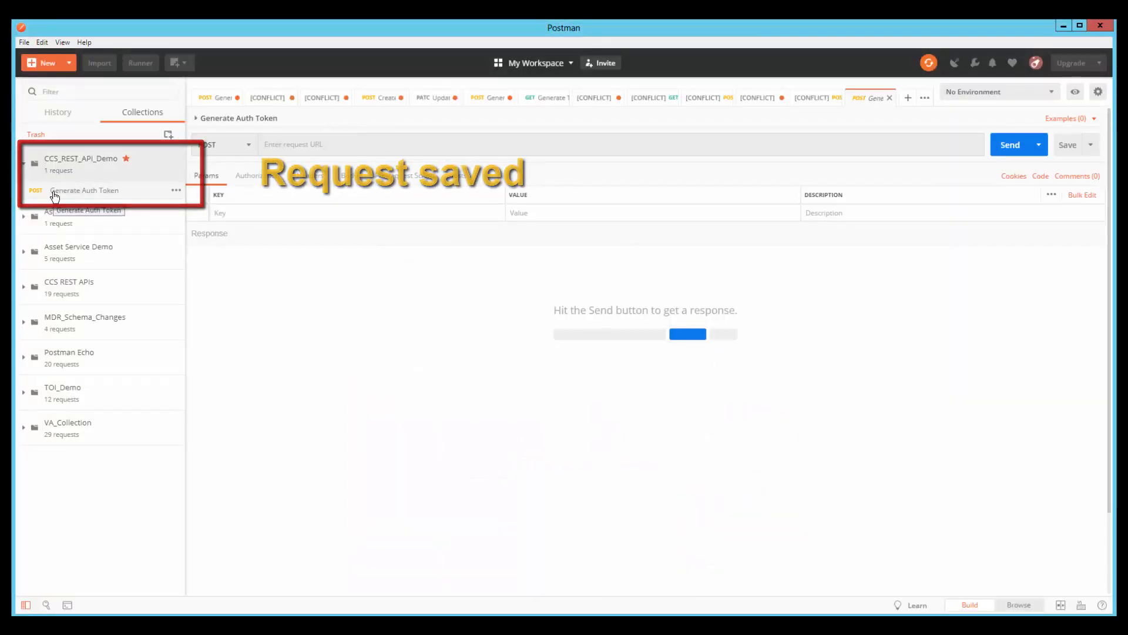
Step: Send the token request to the server's /ccs/api/v1/oauth/tokens URL with a raw JSON body giving grant_type=password, the username and the account password
left_click(264, 150)
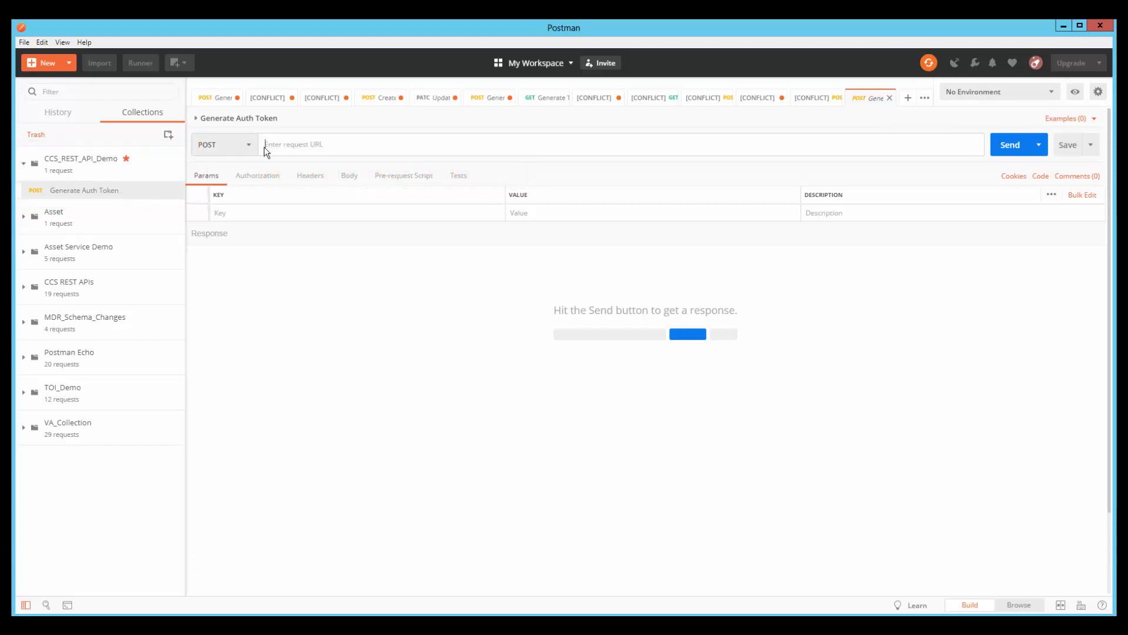
key("ctrl+v")
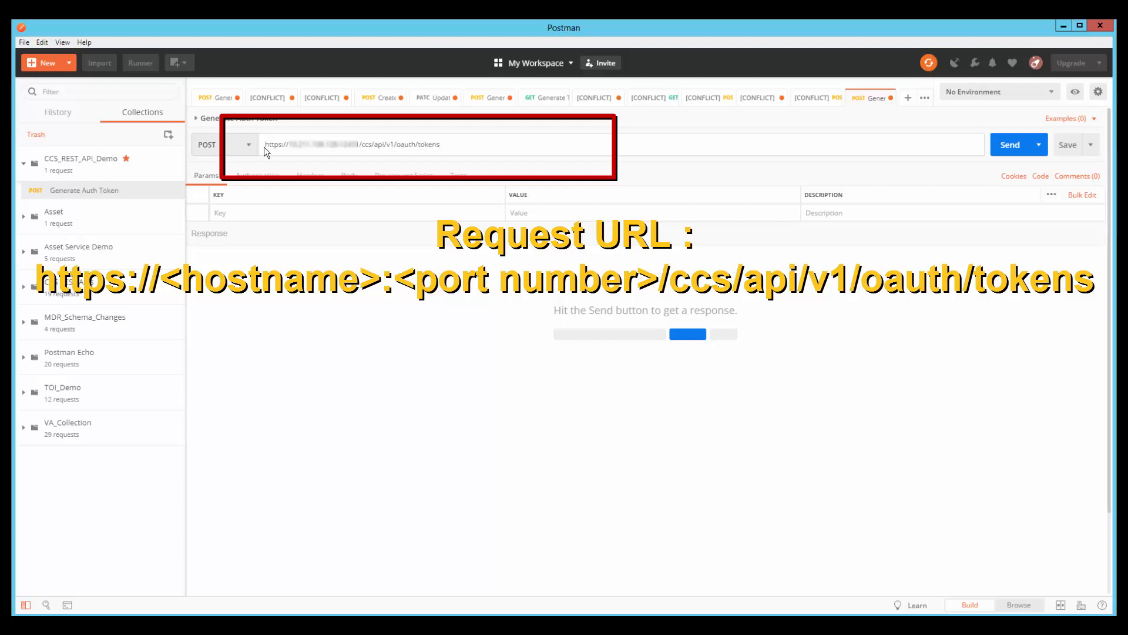
left_click(259, 178)
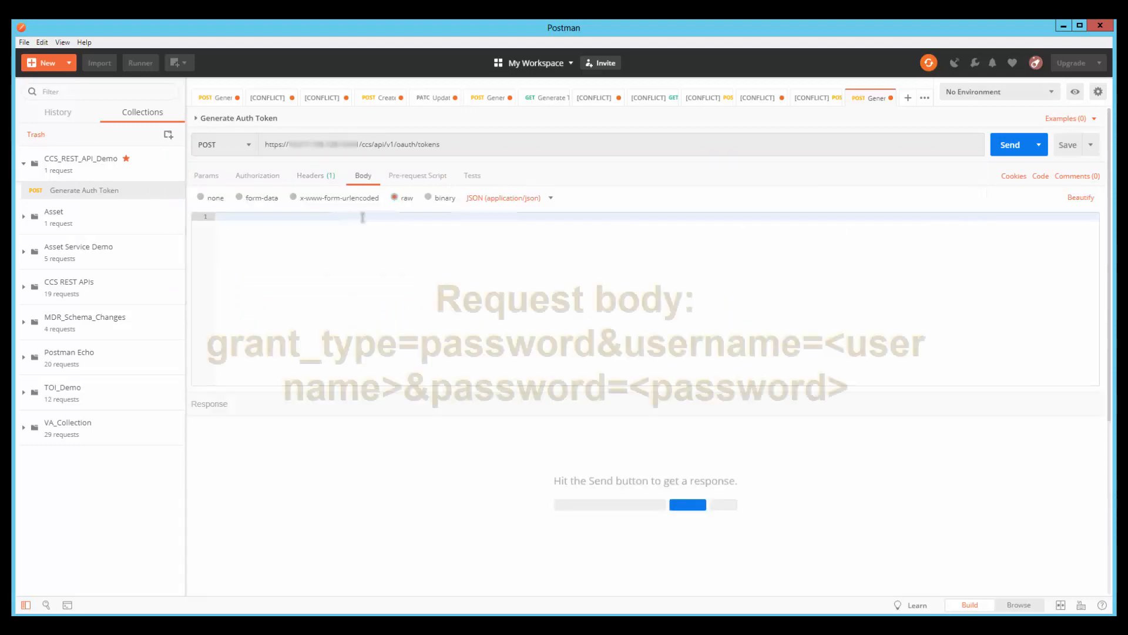
key("ctrl+v")
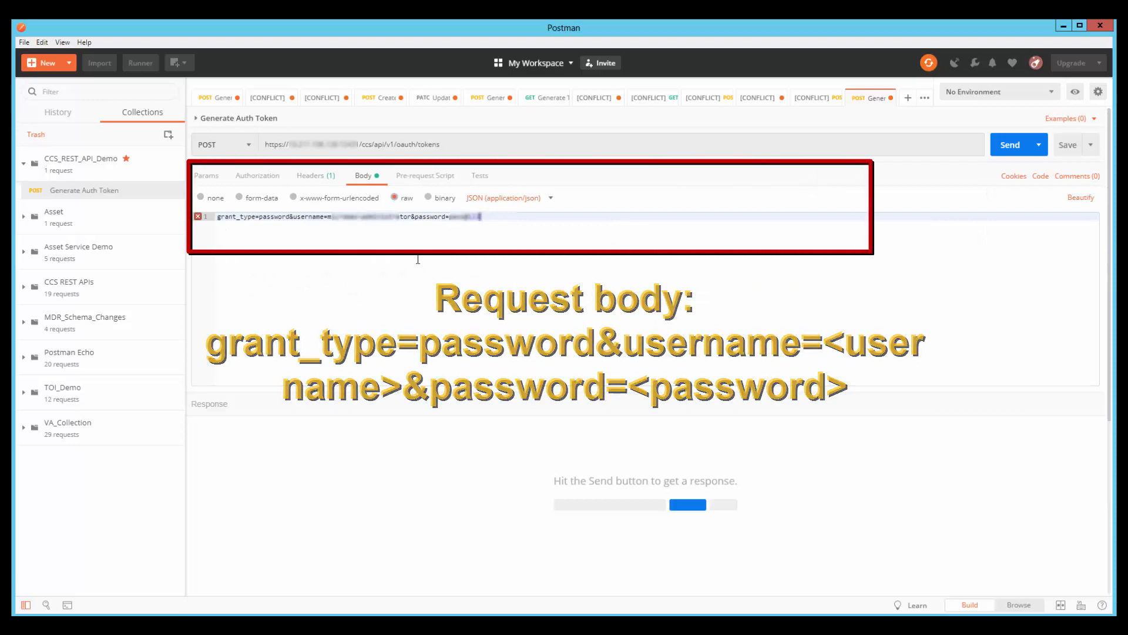
left_click(1019, 149)
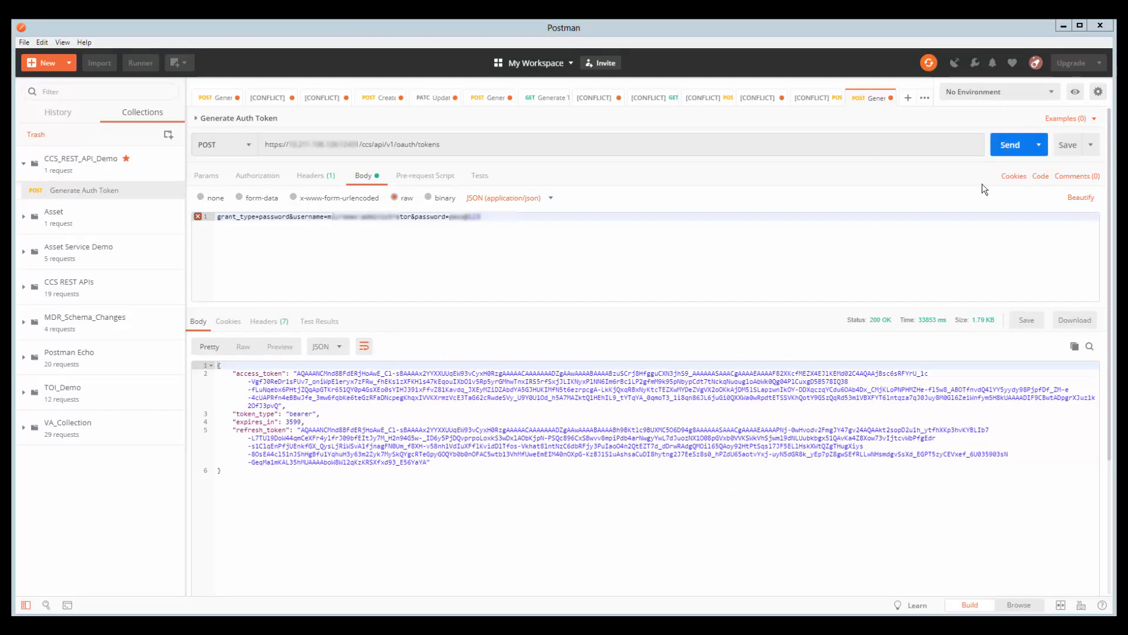
mouse_move(882, 321)
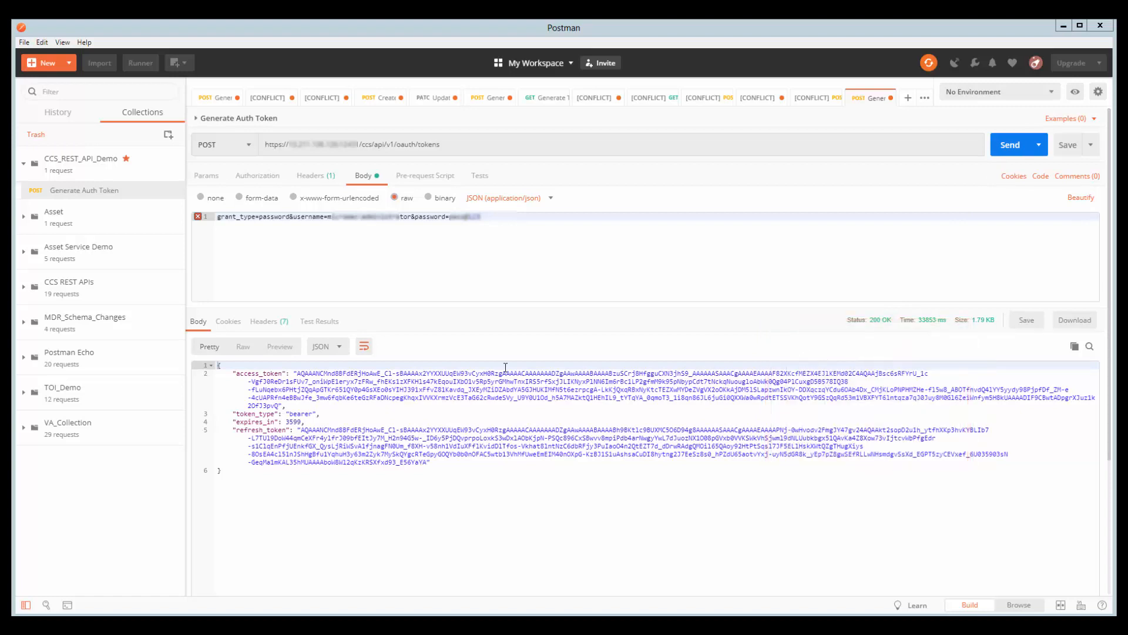
Step: Examine the access_token and refresh_token entries in the Generate Auth Token response
left_click(248, 373)
left_click_drag(250, 373, 288, 373)
left_click_drag(237, 429, 287, 430)
left_click_drag(236, 373, 286, 373)
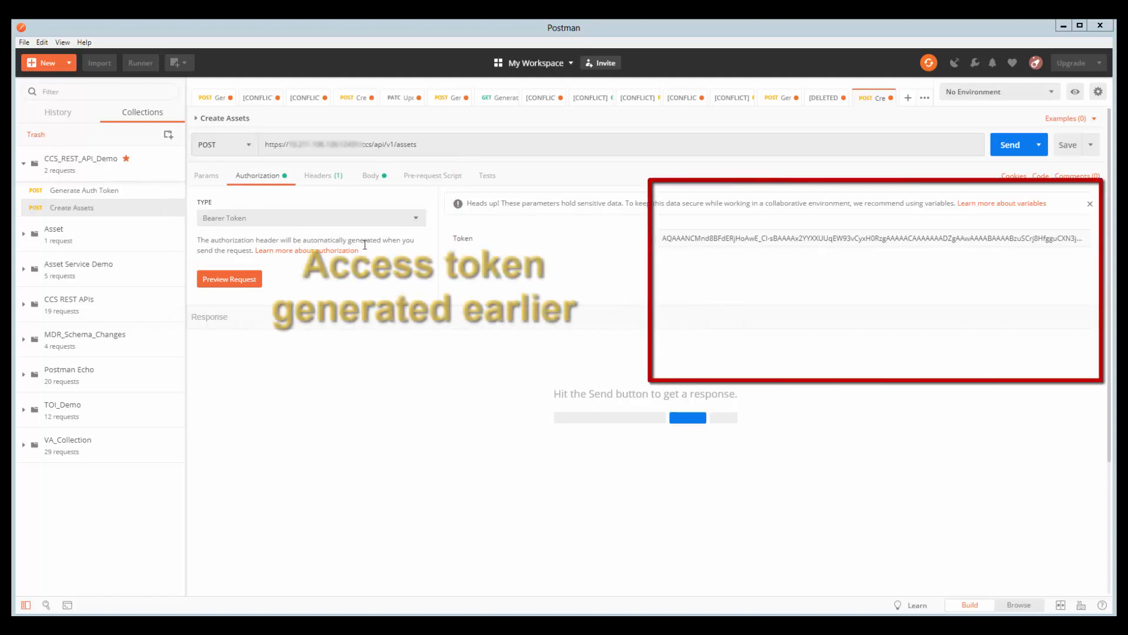
Step: Review the Create Assets request's bearer token, Content-Type header and raw JSON asset definitions
left_click(667, 247)
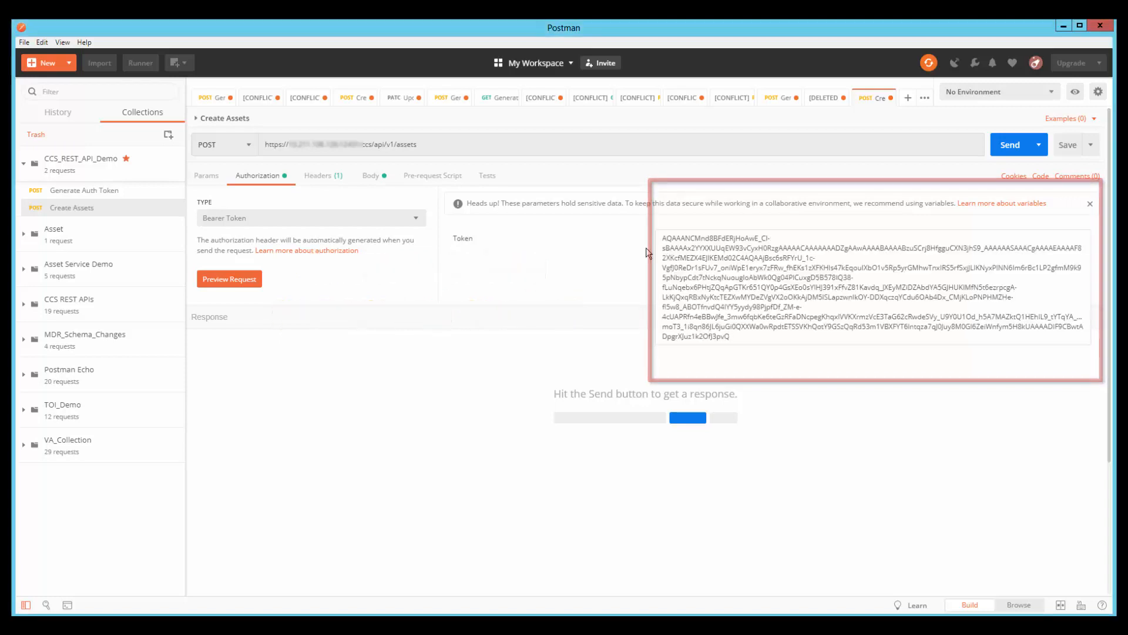
left_click(624, 251)
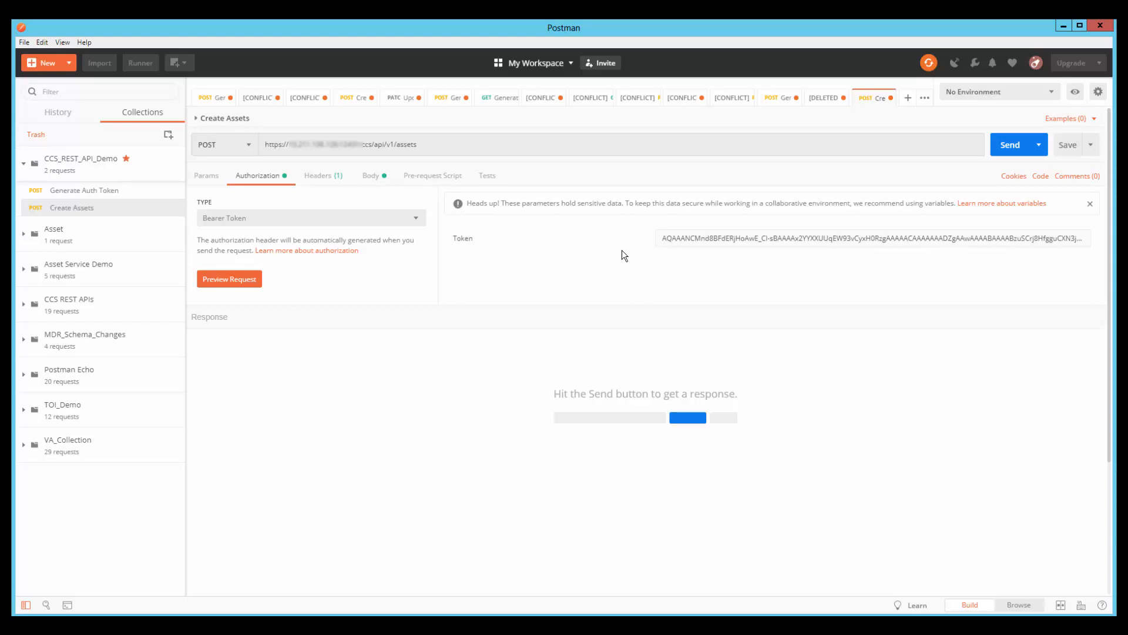
left_click(332, 180)
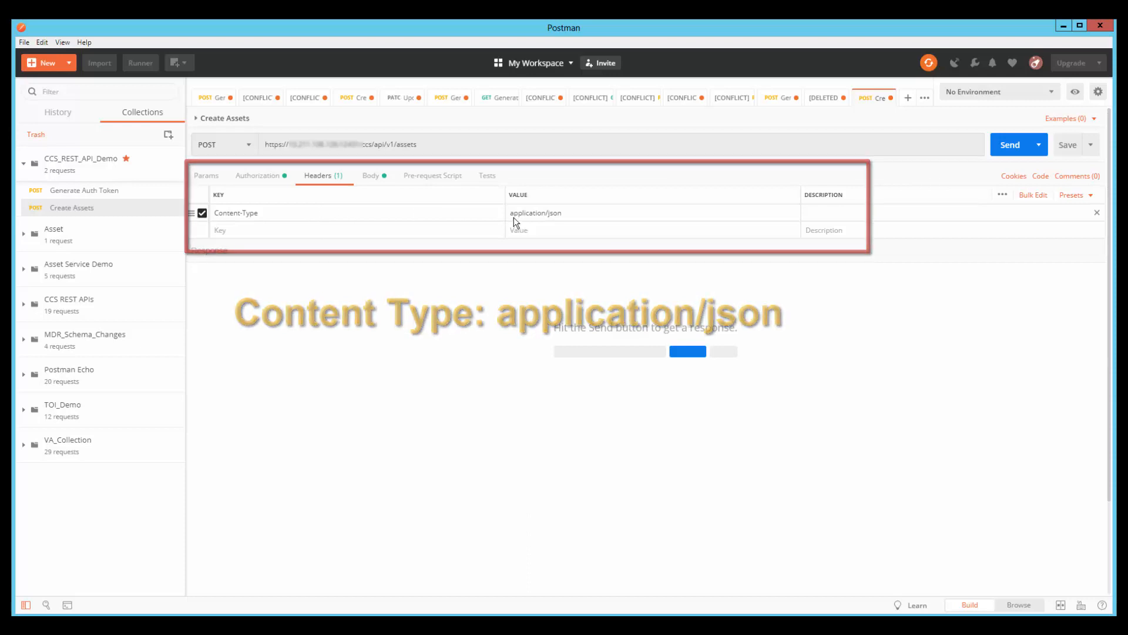
left_click(383, 180)
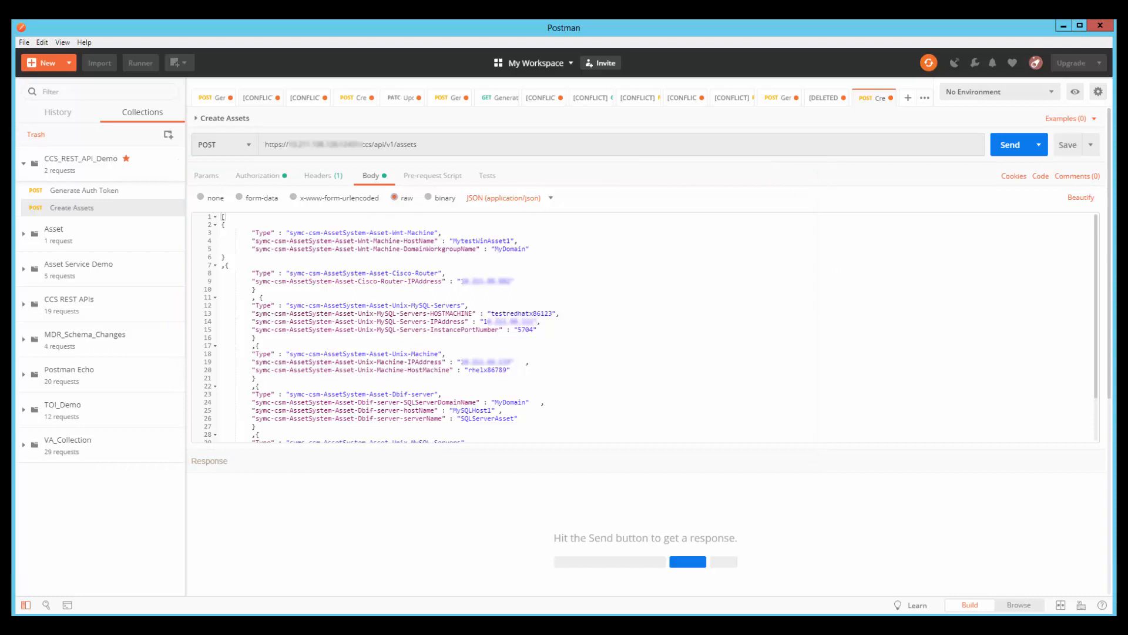
scroll(646, 327, "down", 1)
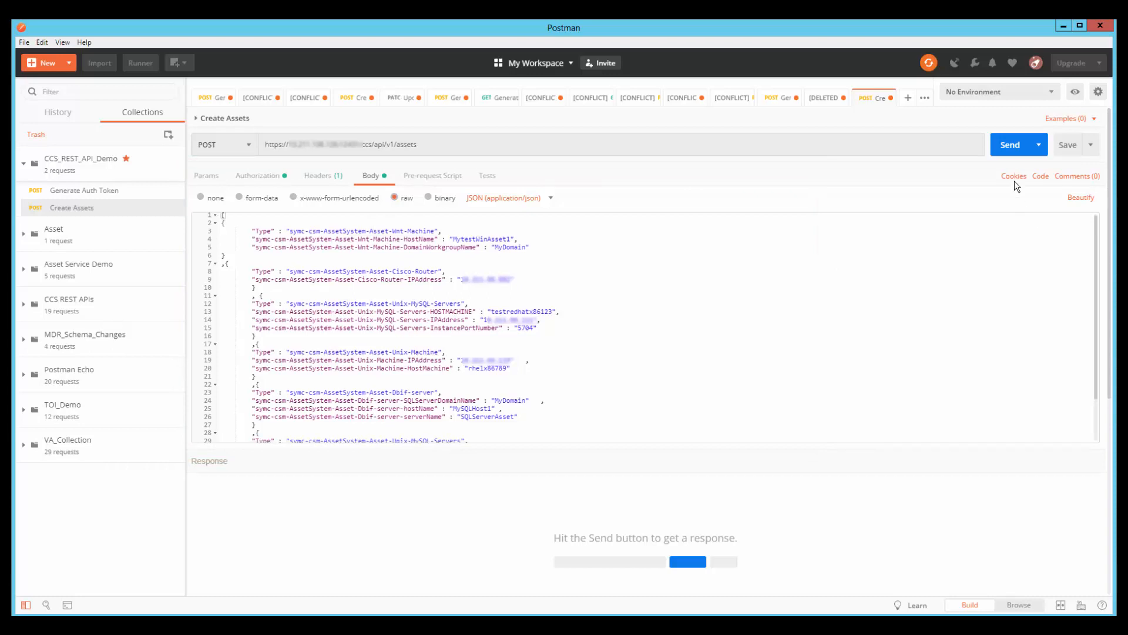
Step: Send the Create Assets request and enlarge the response area to inspect its status and created-asset details
left_click(1011, 147)
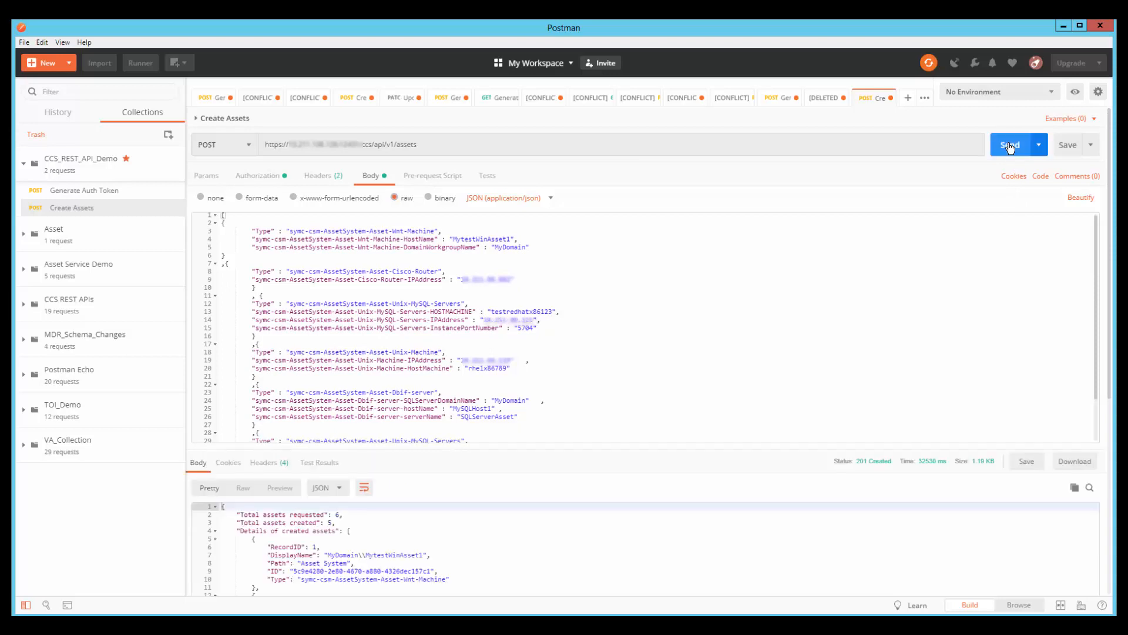
mouse_move(875, 465)
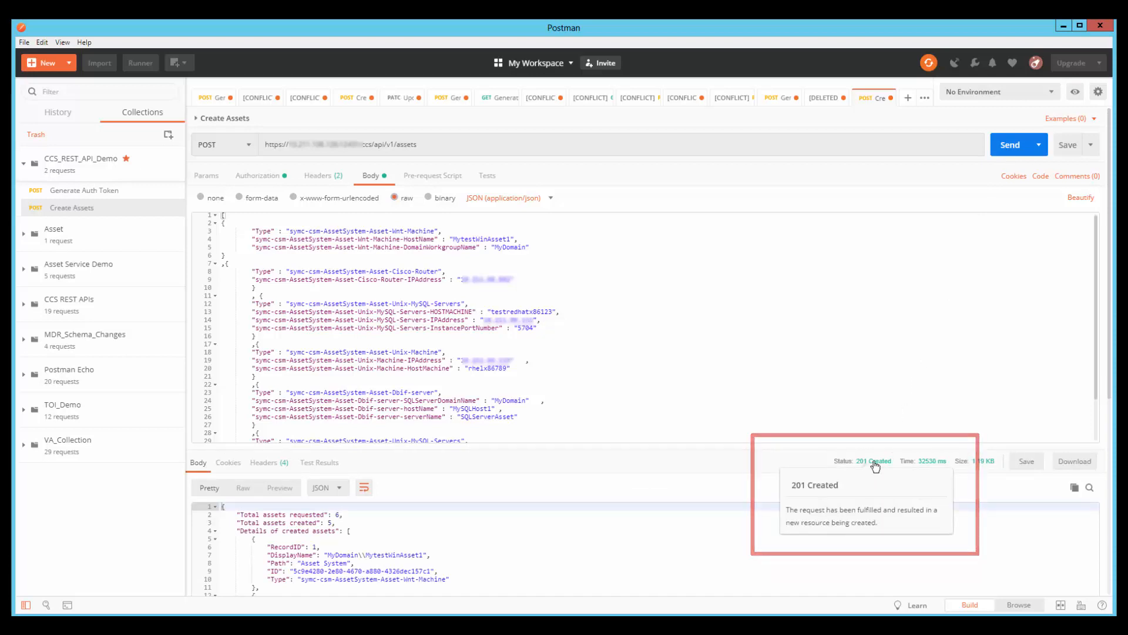
left_click_drag(730, 440, 721, 135)
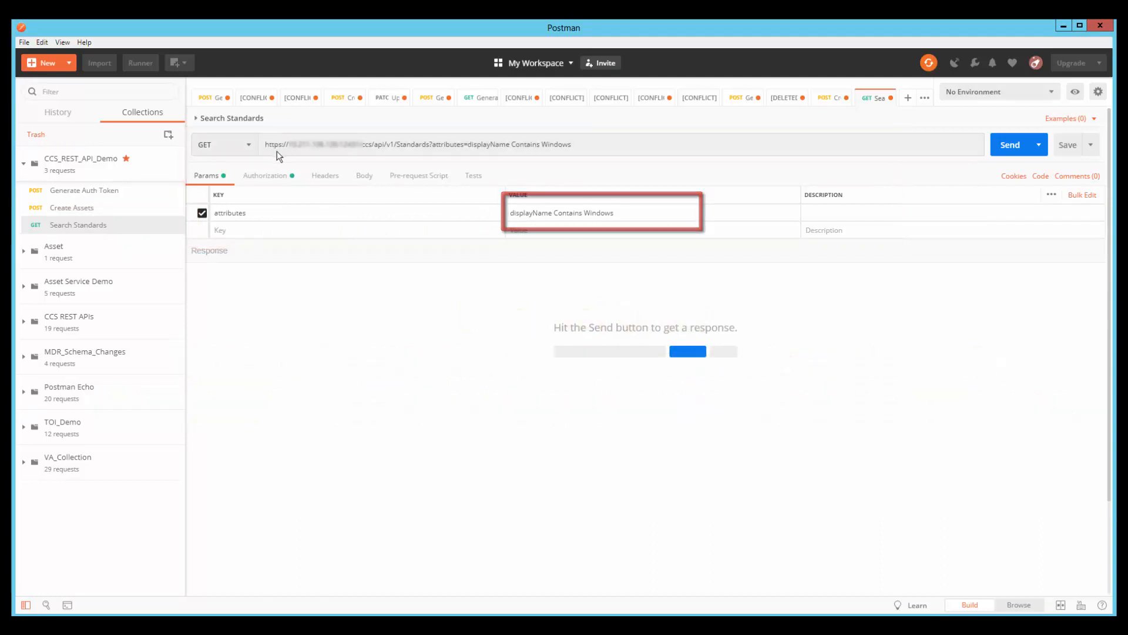
Step: Check the Search Standards request's bearer token and send it to list standards whose display name contains Windows
left_click(284, 176)
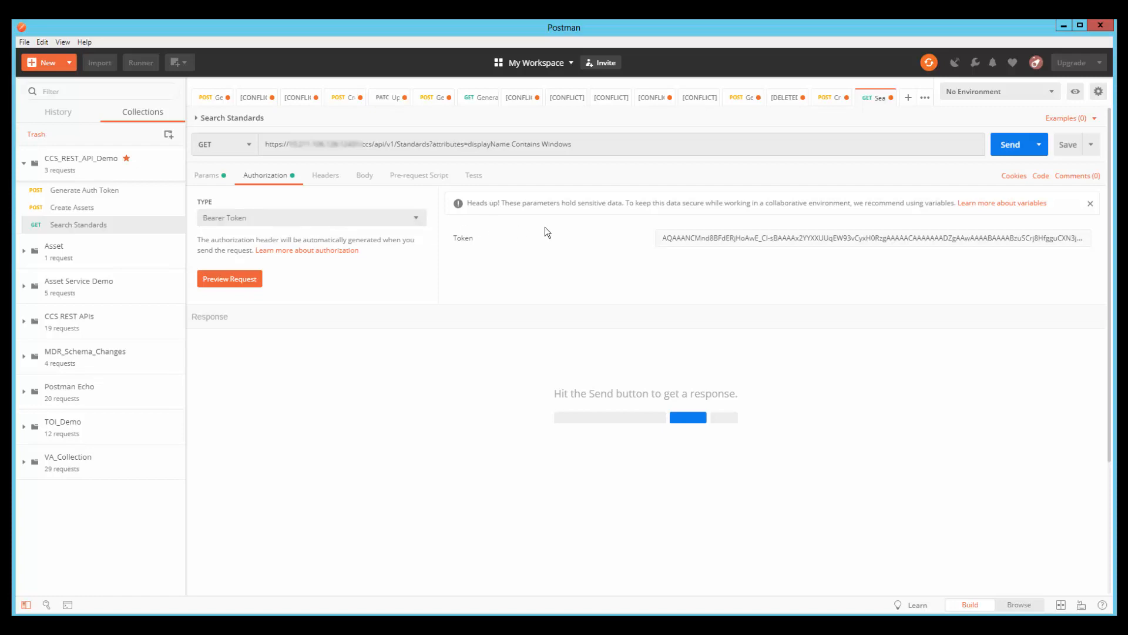
left_click(1007, 146)
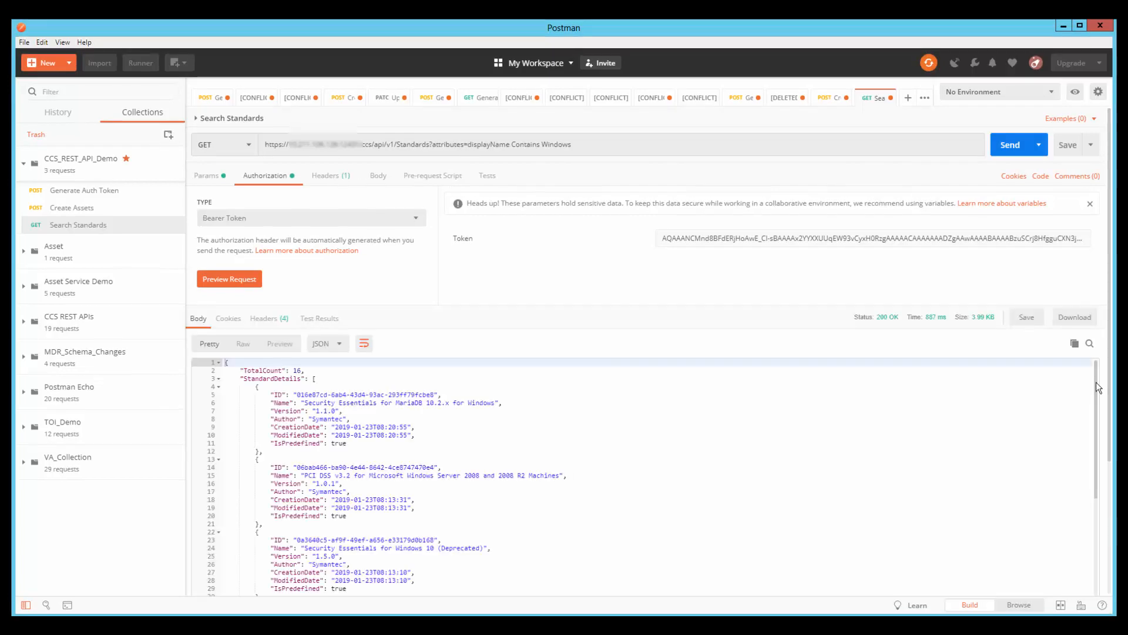
left_click_drag(1095, 382, 1099, 597)
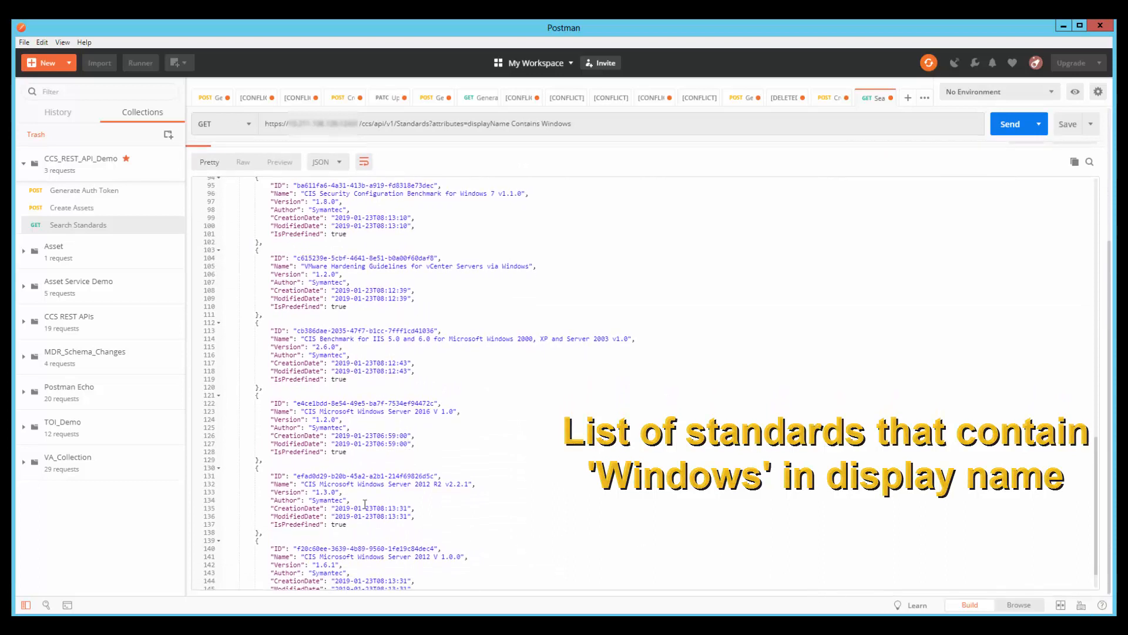
Step: Copy the ID of the "CIS Microsoft Windows Server 2012 R2 v2.2.1" standard from the response
left_click_drag(306, 484, 469, 485)
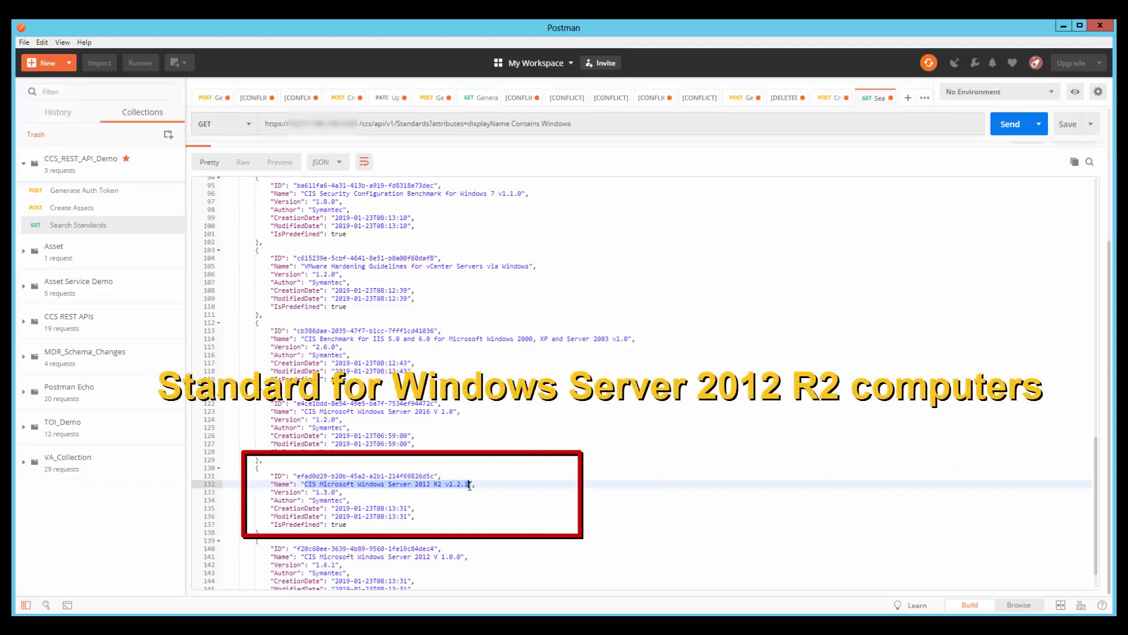
left_click(298, 475)
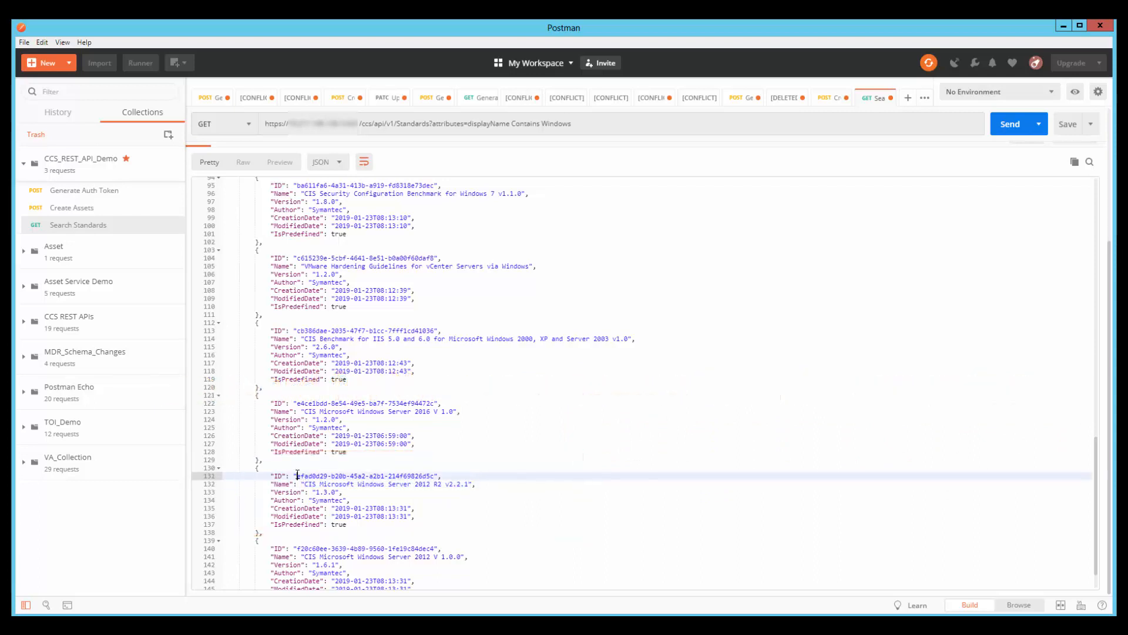
left_click_drag(308, 475, 428, 475)
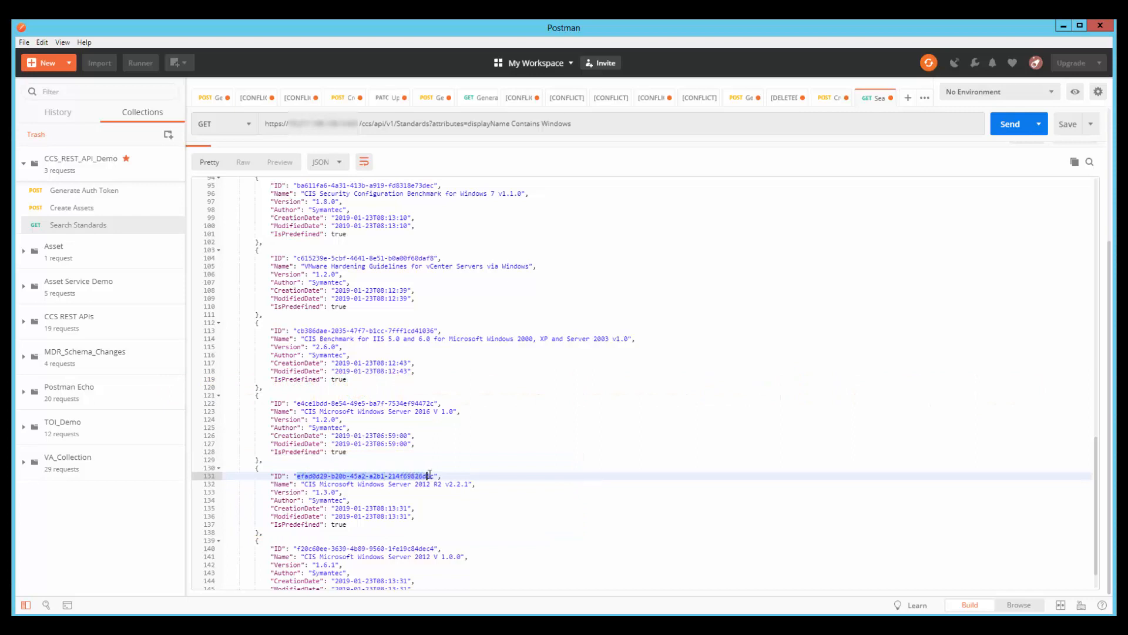
right_click(418, 477)
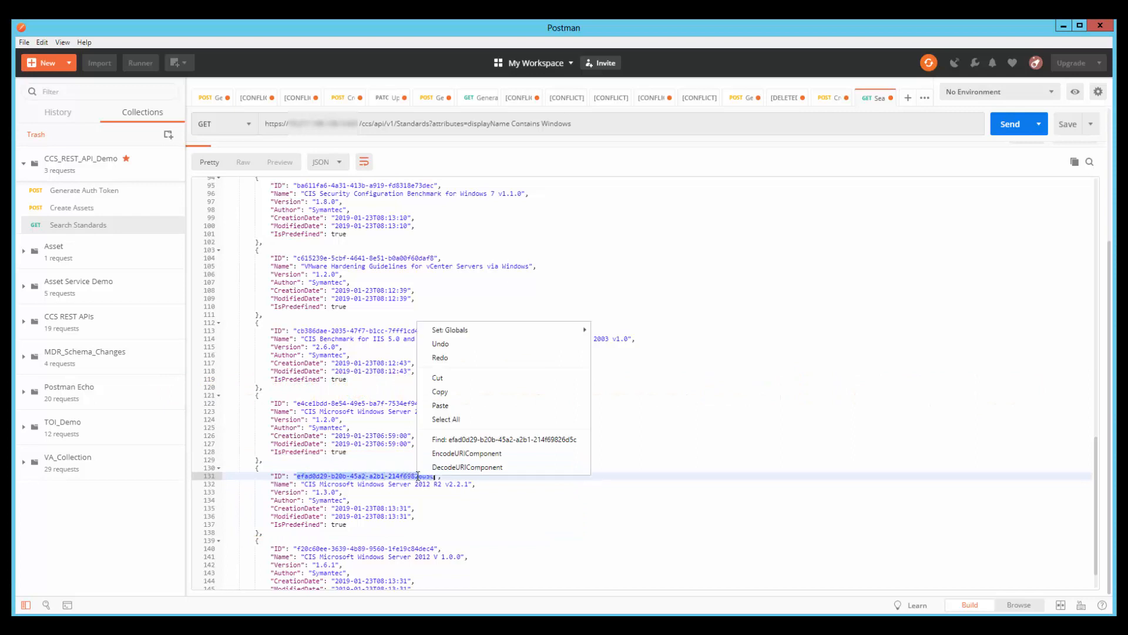
left_click(457, 393)
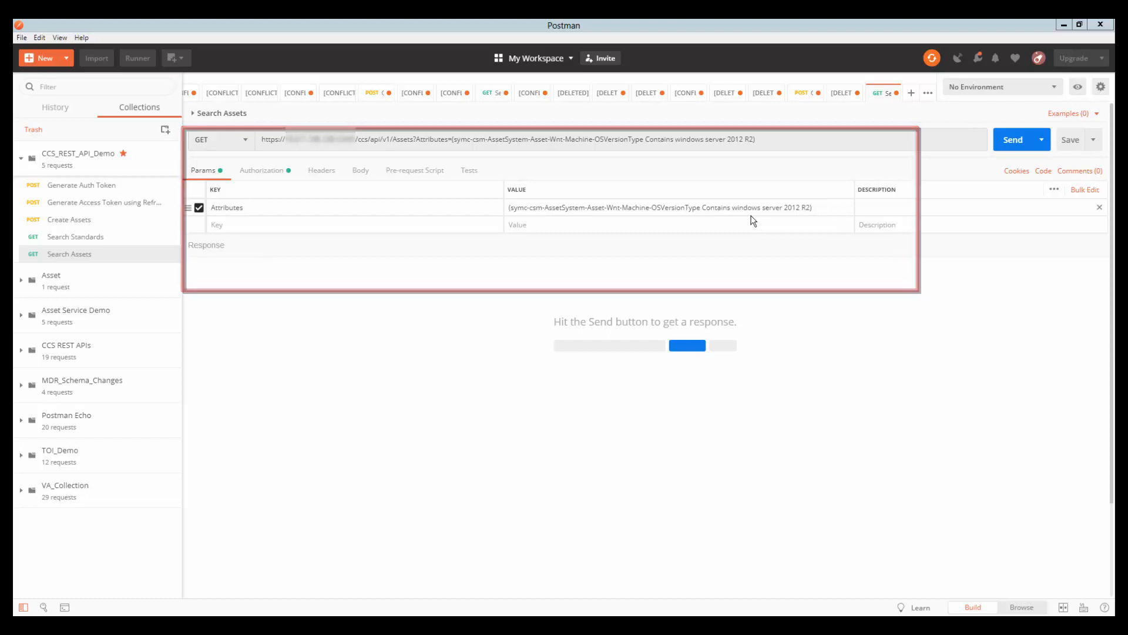
Step: Send the Search Assets request for Windows Server 2012 R2 machines and search its response for "sr-ccs"
left_click(1007, 145)
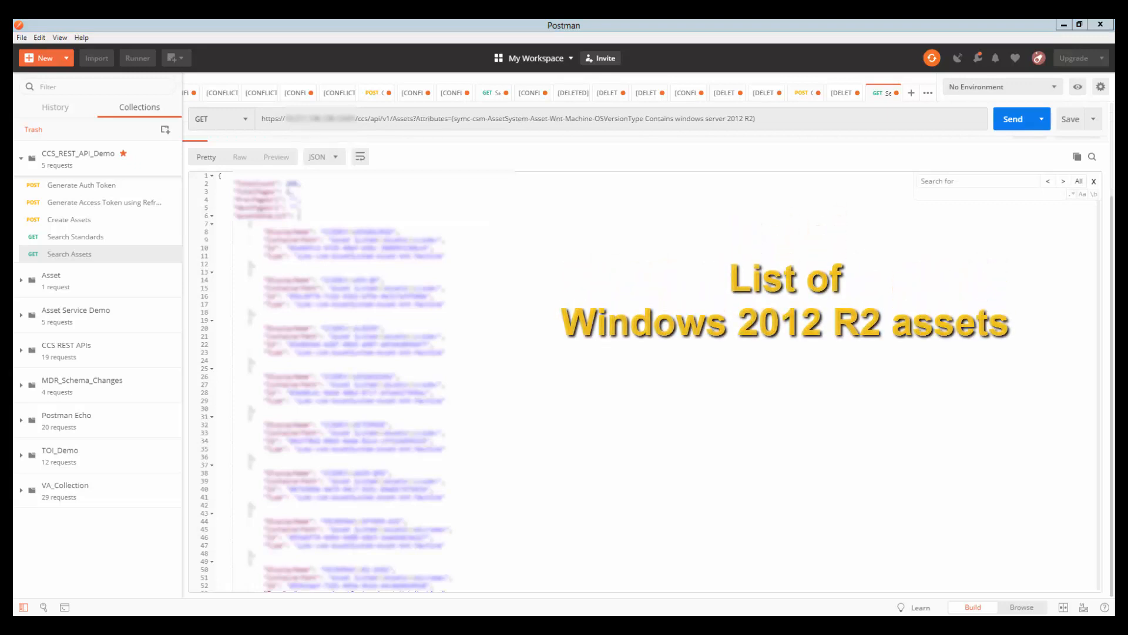
left_click(955, 181)
type("sr")
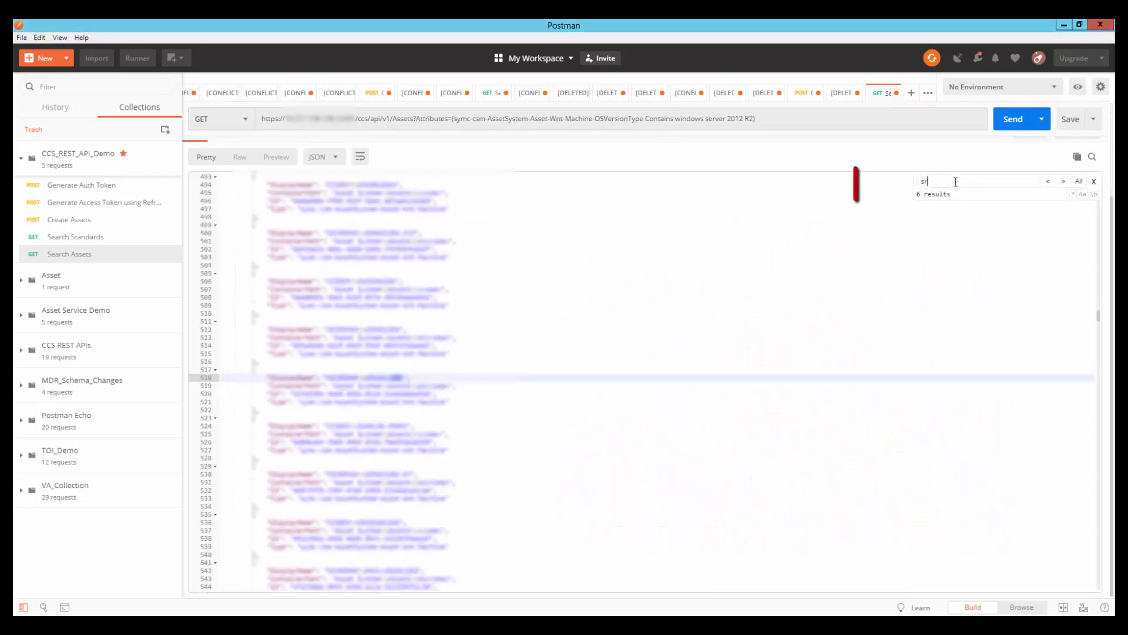
type("-ccs")
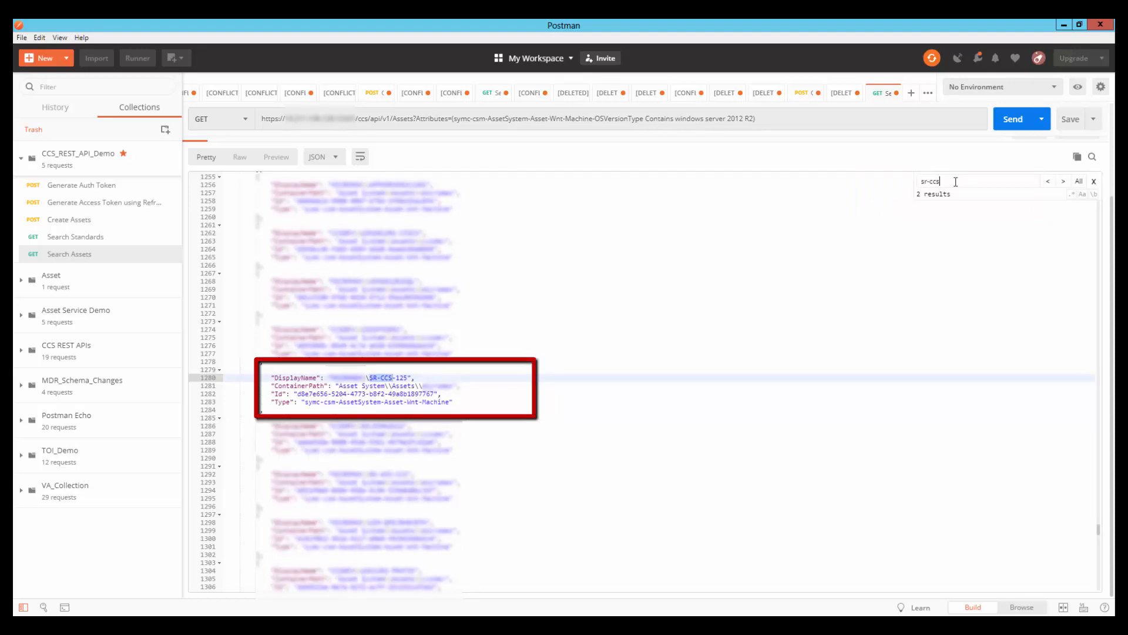
Step: Copy the Id value of the SR-CCS-125 asset from the Search Assets response
left_click_drag(297, 394, 424, 394)
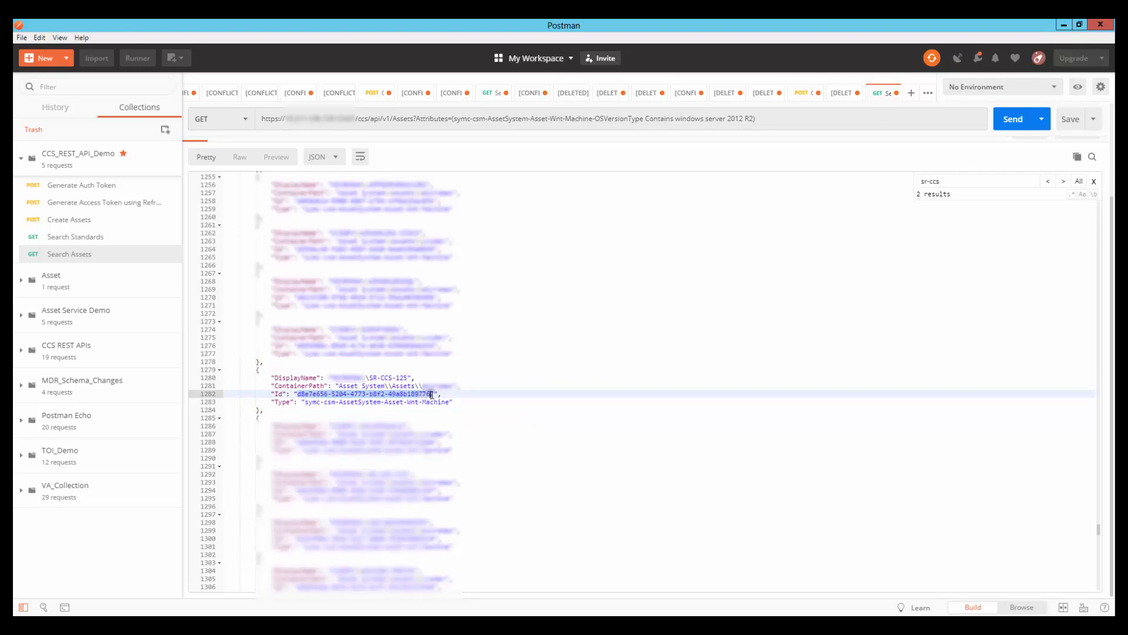
right_click(428, 395)
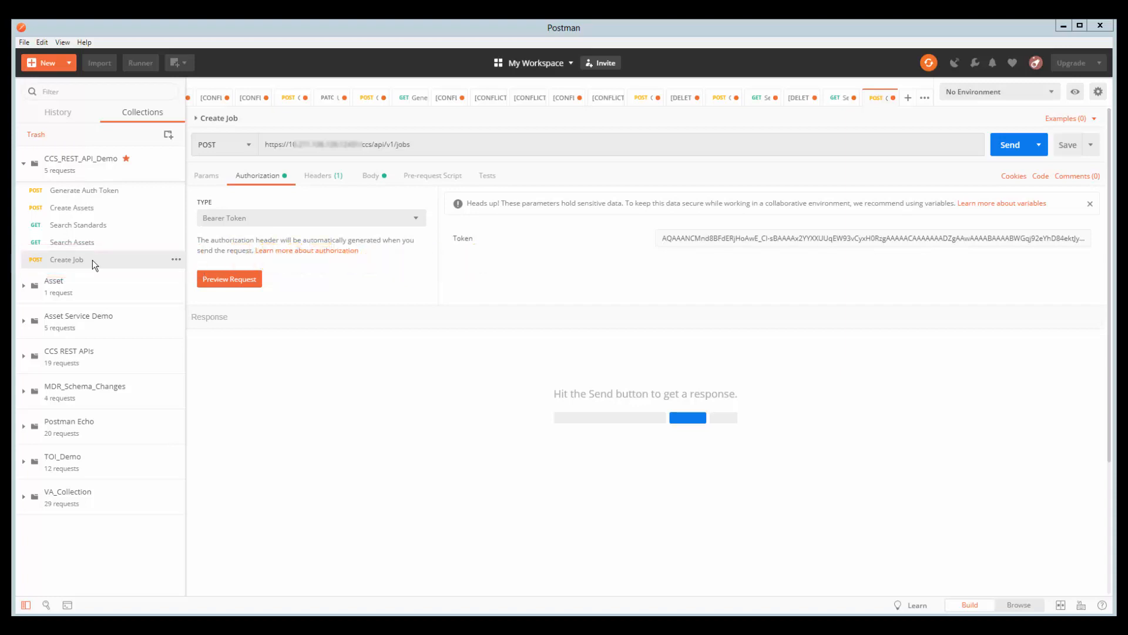
Step: Send the Create Job request with the JSON body defining Example_Job and copy the returned JobID
left_click(370, 176)
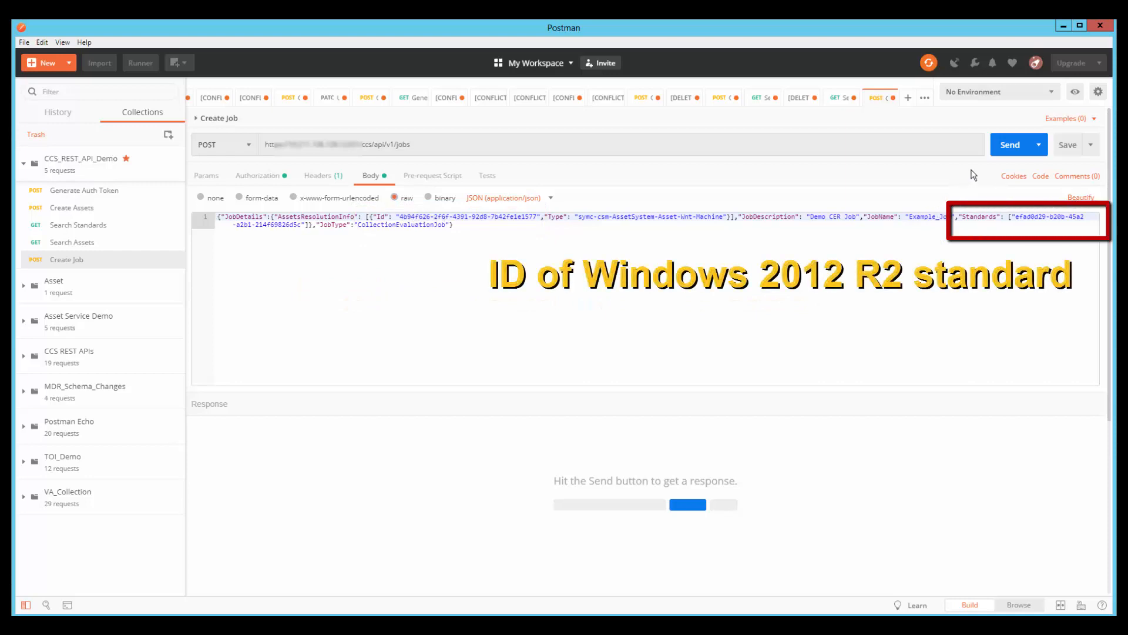
left_click(1005, 152)
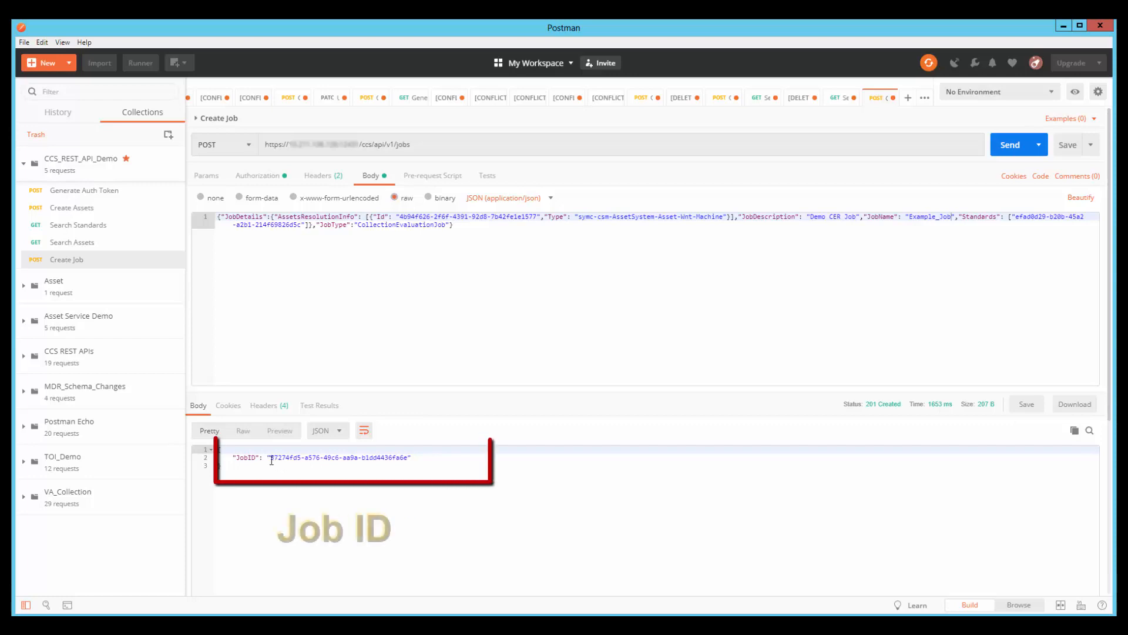
left_click_drag(270, 458, 410, 458)
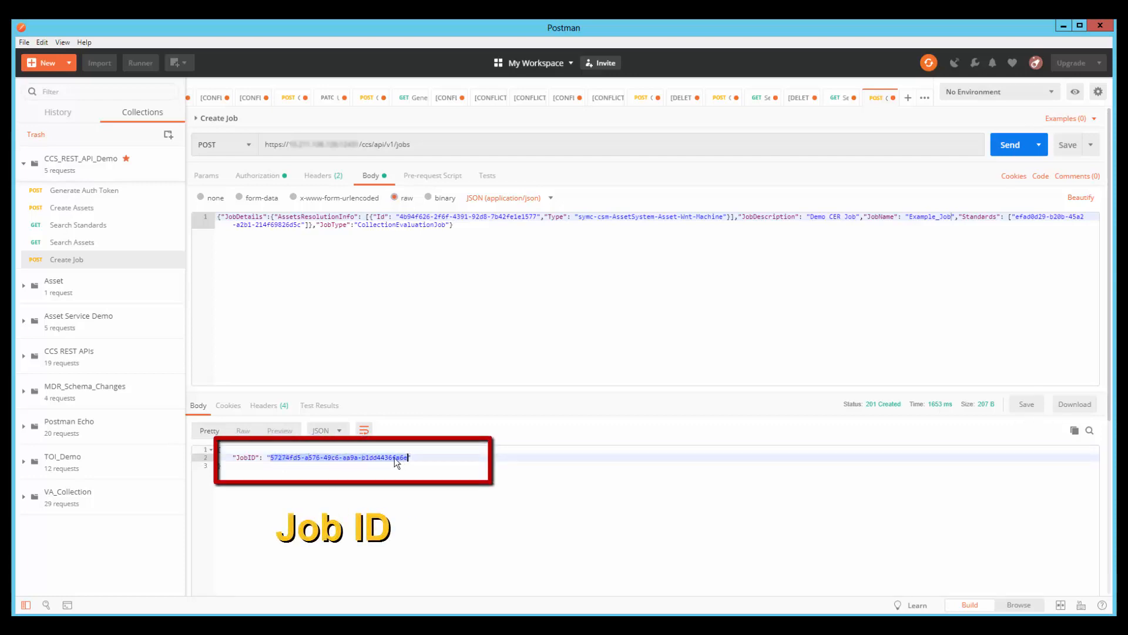
right_click(389, 458)
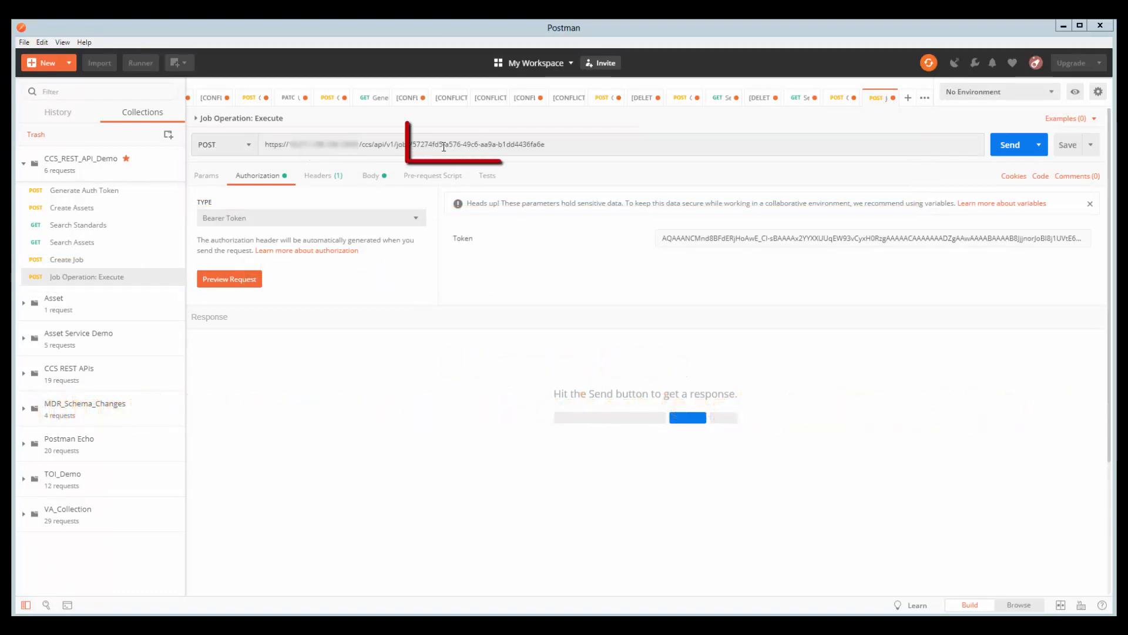
Step: Review the job ID, Content-Type header and "execute" operation body of the Job Operation: Execute request, and send it
left_click_drag(413, 144, 543, 142)
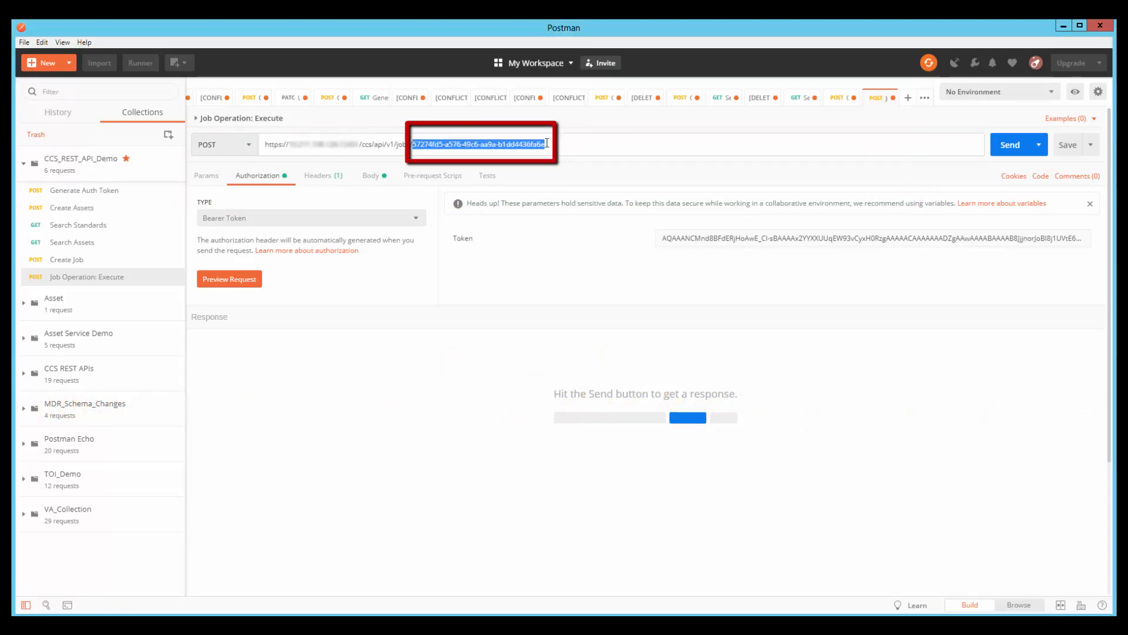
left_click(318, 181)
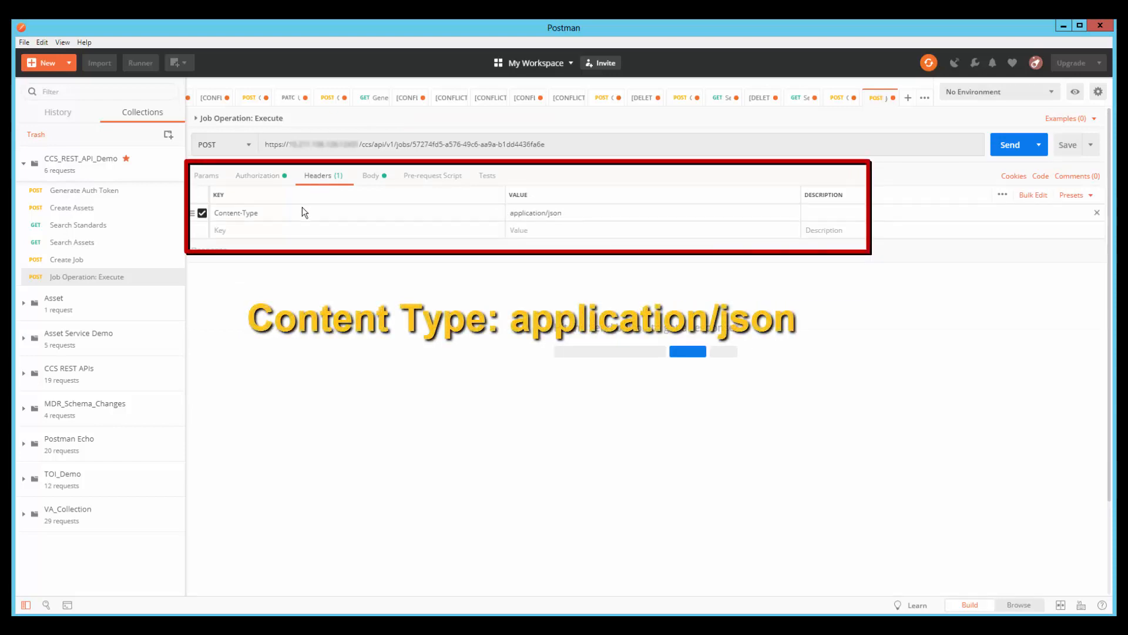
left_click(371, 176)
left_click_drag(267, 224, 291, 224)
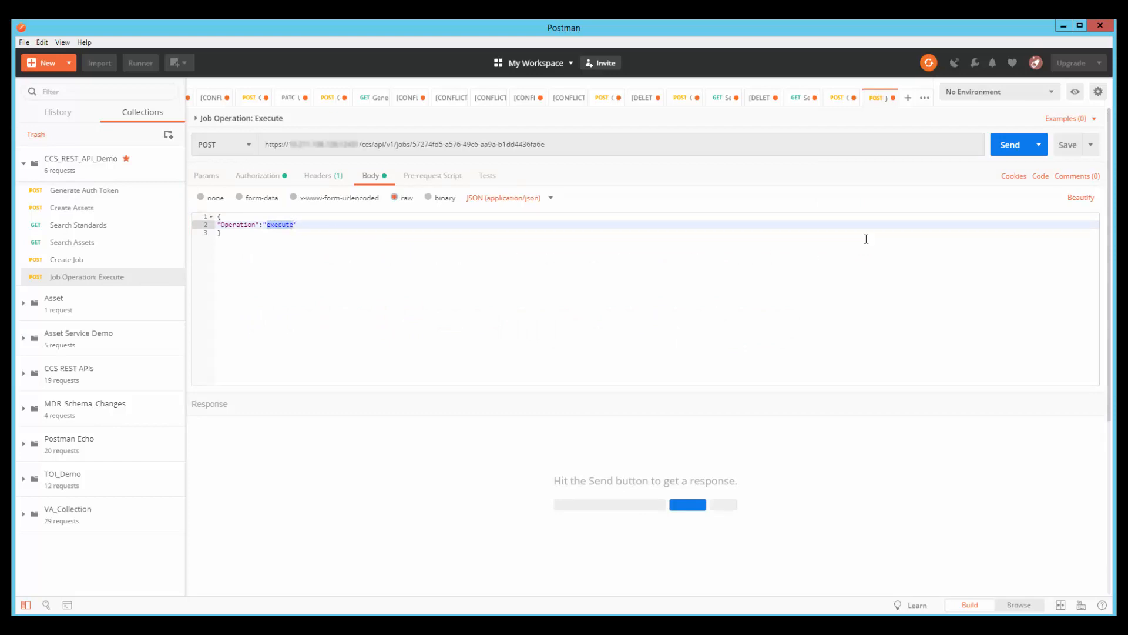
left_click(1006, 153)
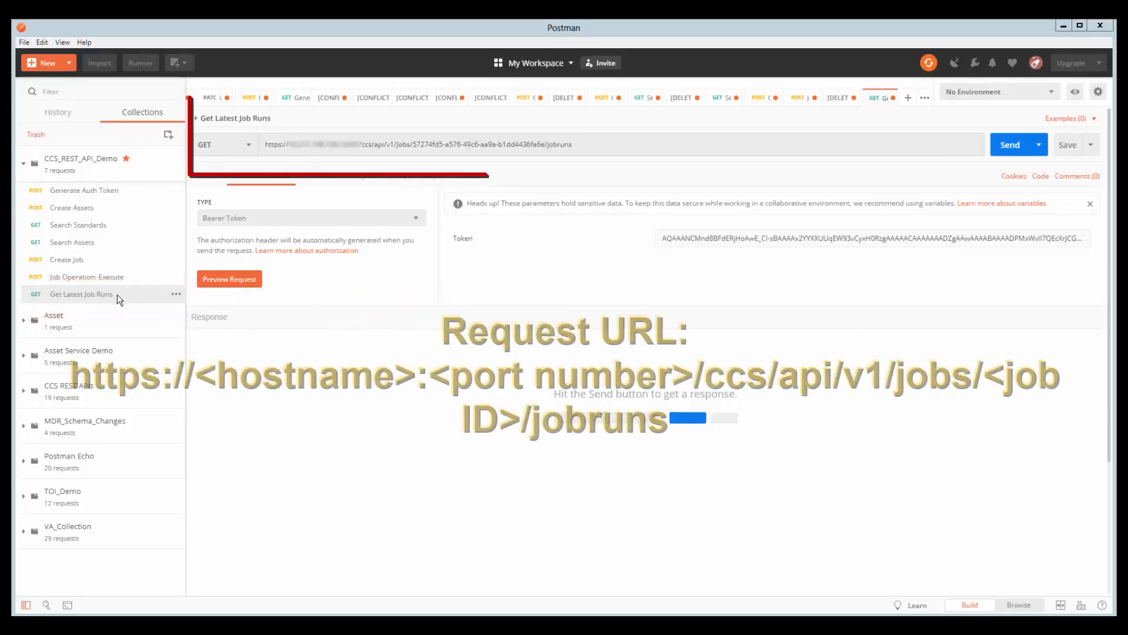
Step: Send the Get Latest Job Runs request for the collection-evaluation job and check the Status value in its response
left_click_drag(413, 145, 546, 144)
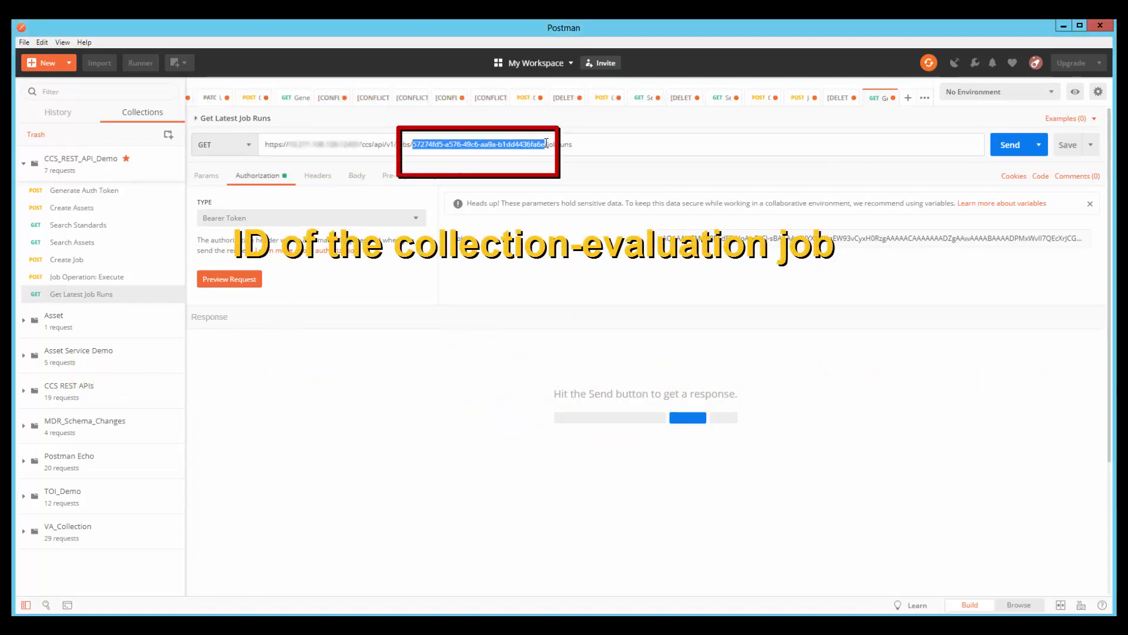
left_click(1009, 147)
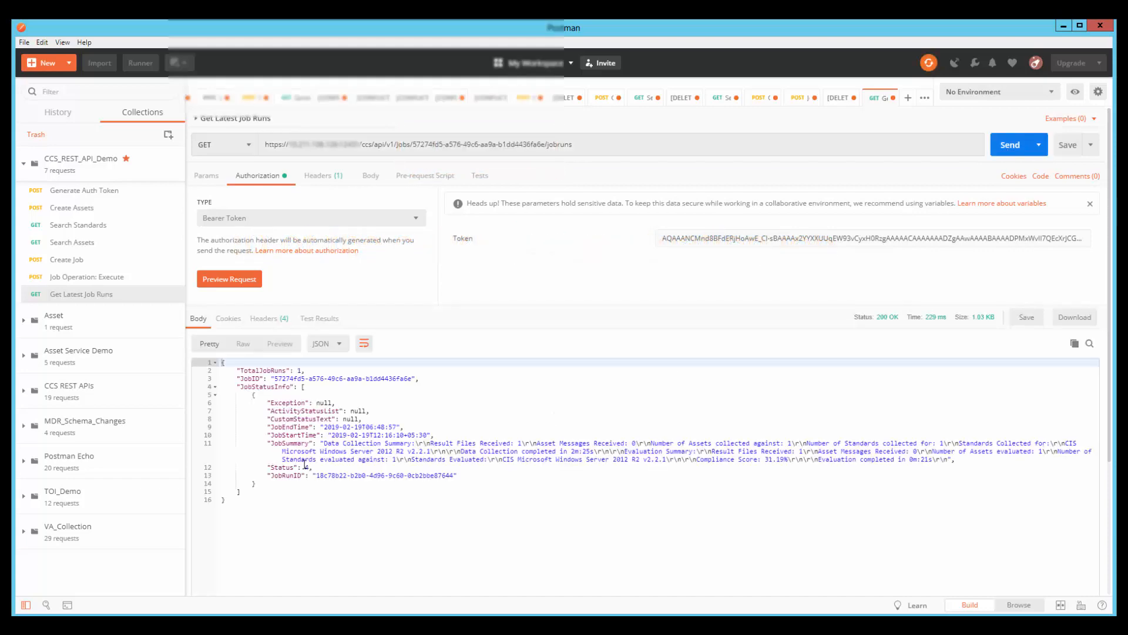
left_click(305, 467)
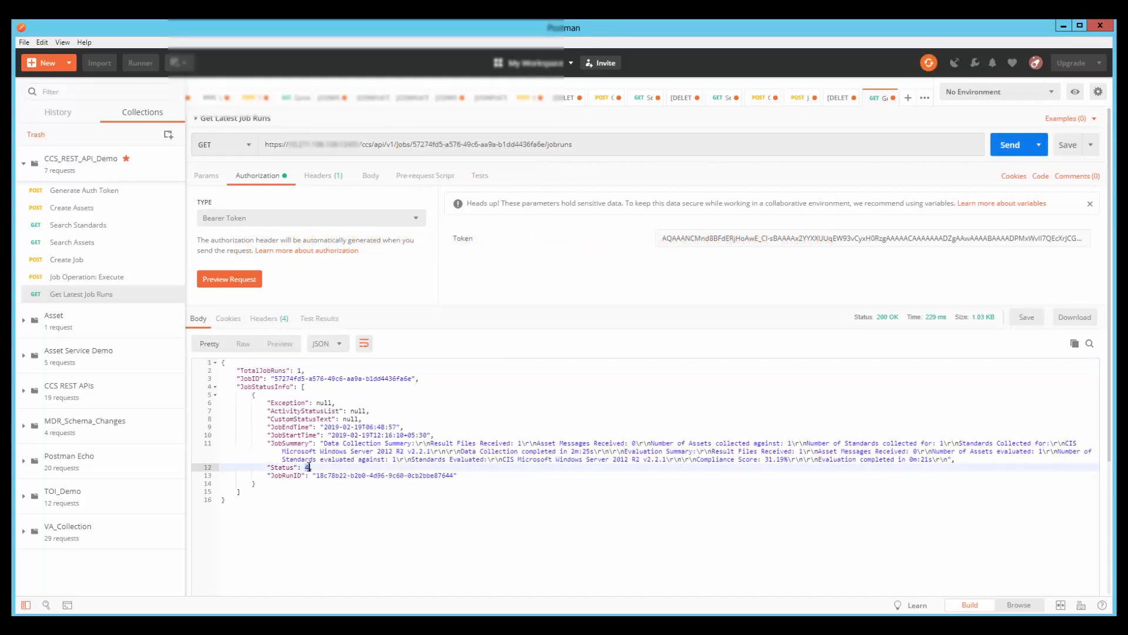